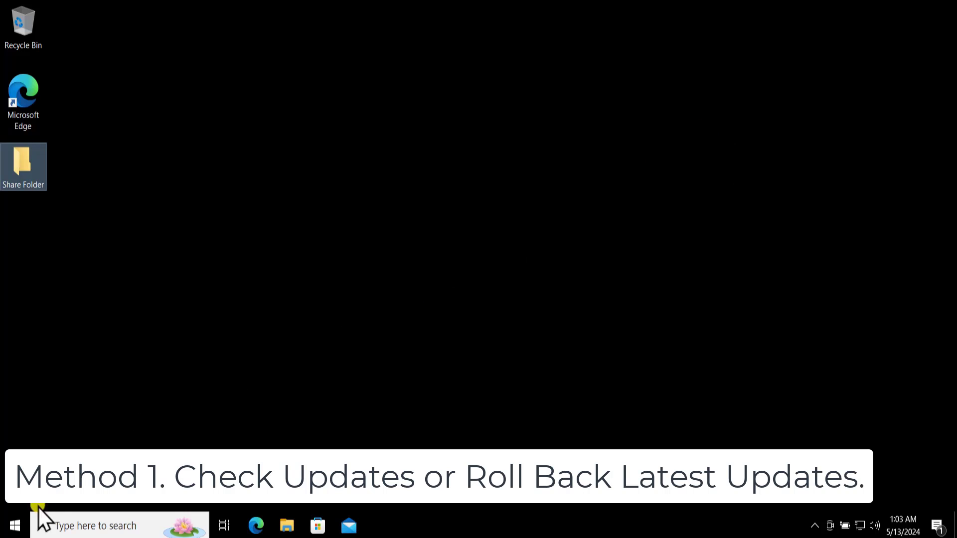
Open Settings' Windows Update page and scroll to its error and optional 2024-04 update
click(16, 525)
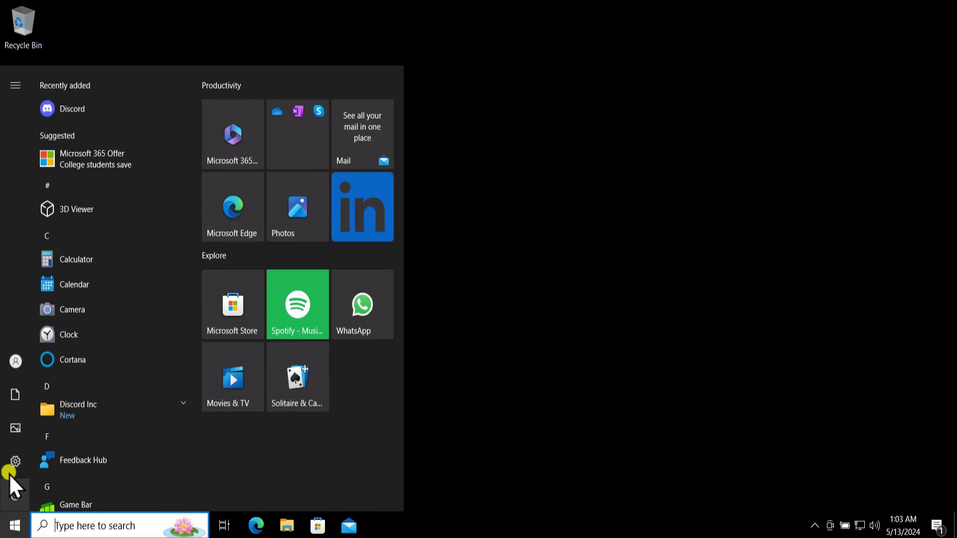
mouse_move(9, 473)
click(66, 467)
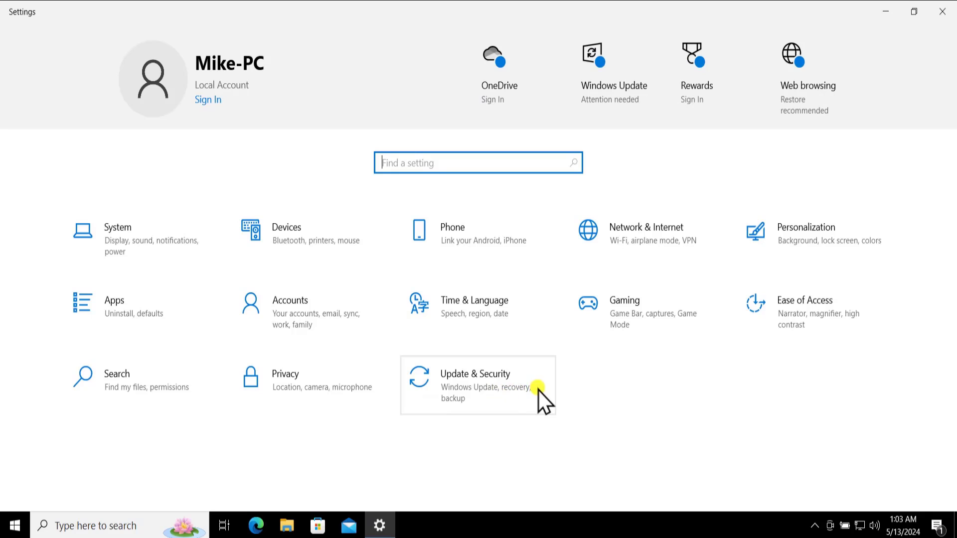
click(516, 393)
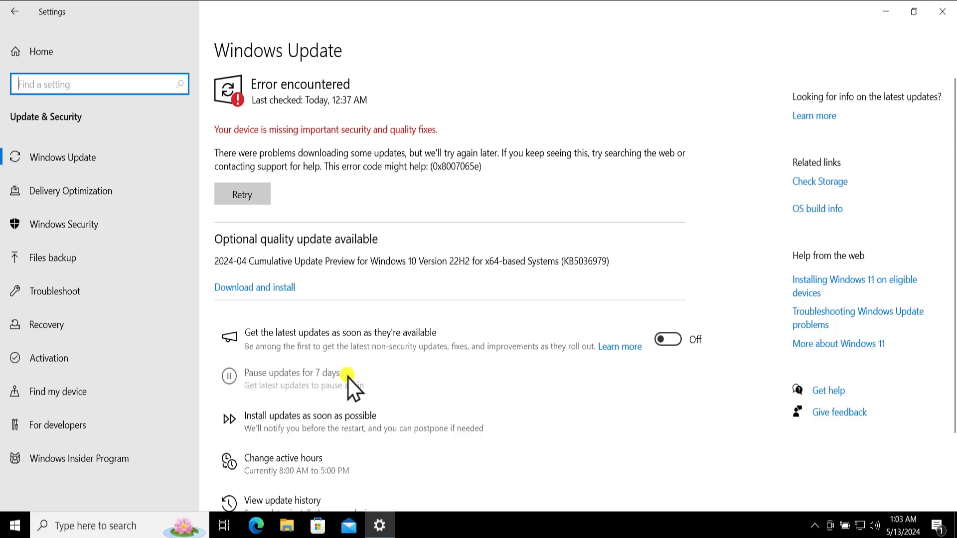
scroll(348, 378, down, 3)
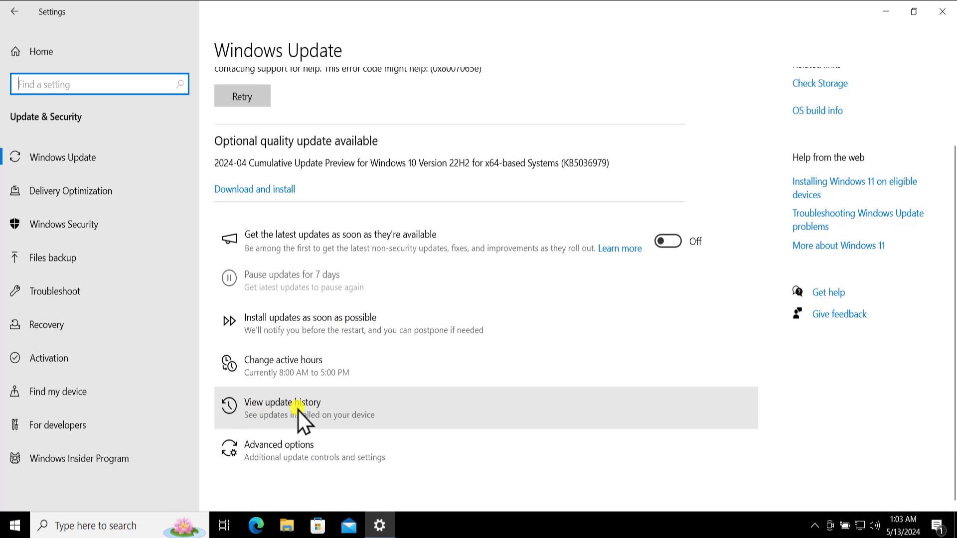
Review update history, select KB5037587 in Installed Updates, then close Installed Updates and Settings
click(323, 406)
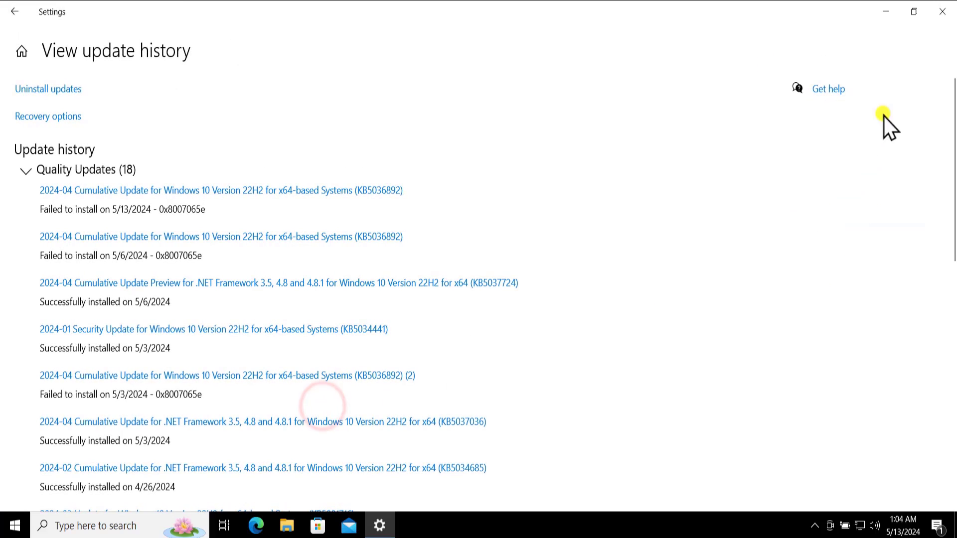
click(55, 89)
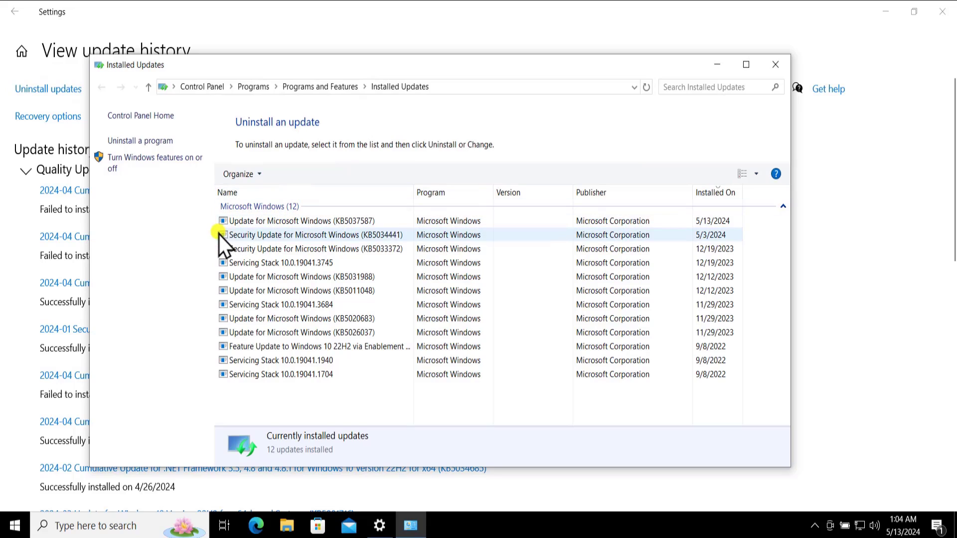
click(593, 220)
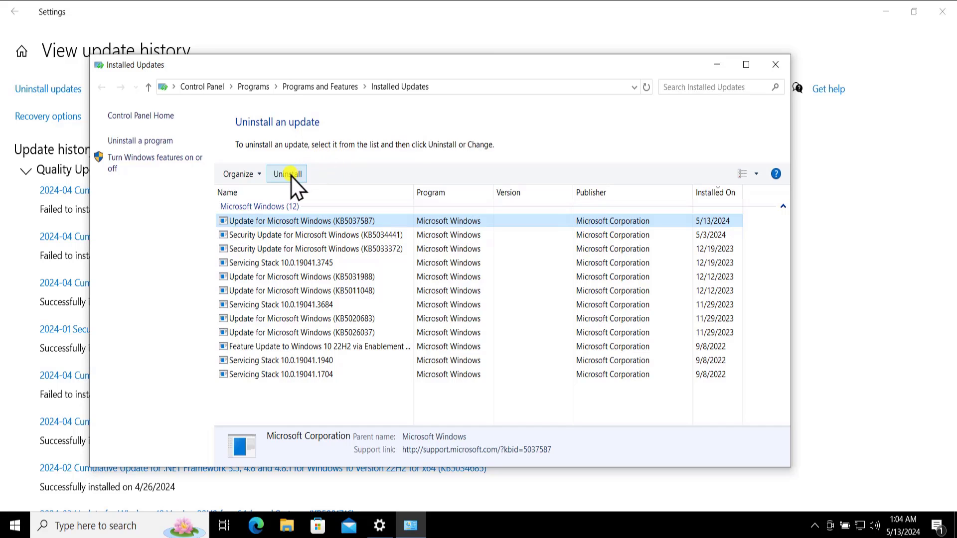
click(774, 67)
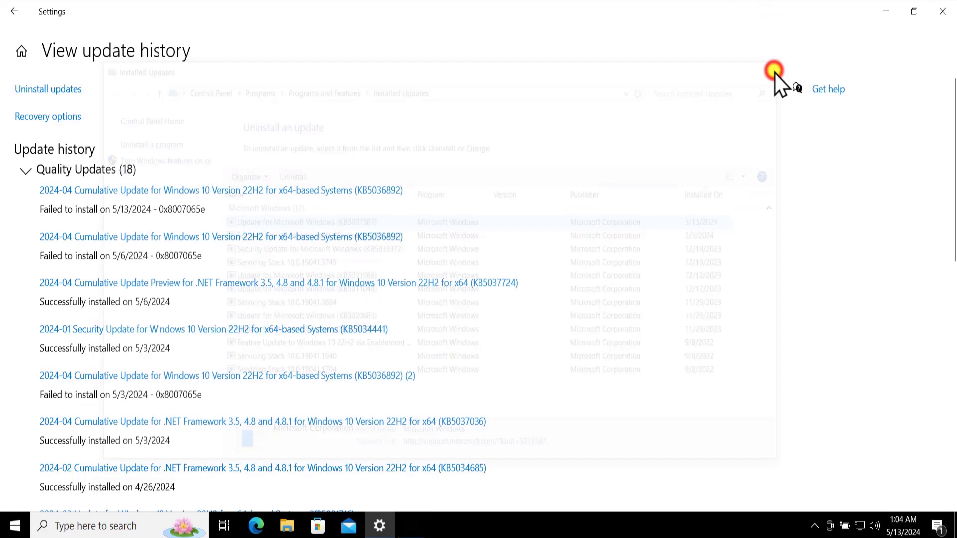
click(944, 11)
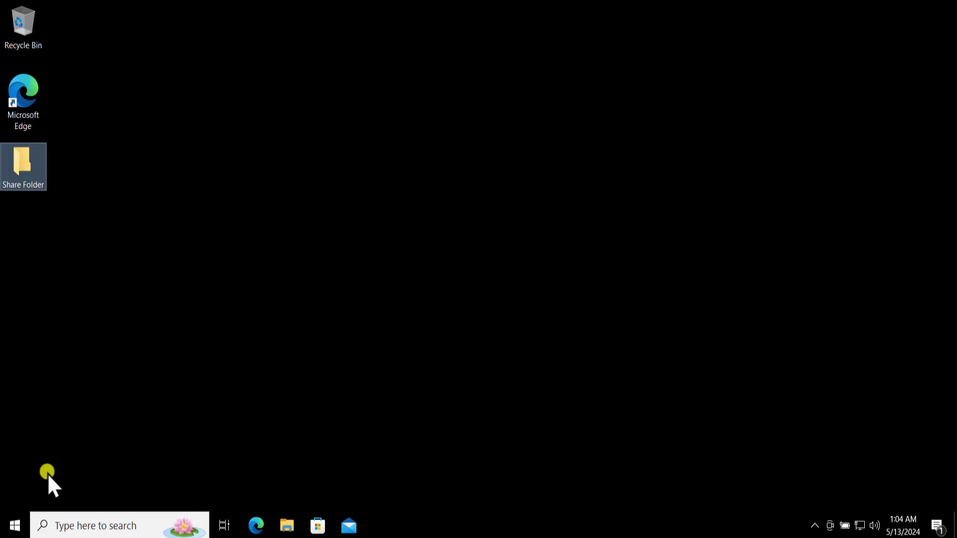
Reopen Settings on Network & Internet status and launch the Network and Sharing Center
click(15, 526)
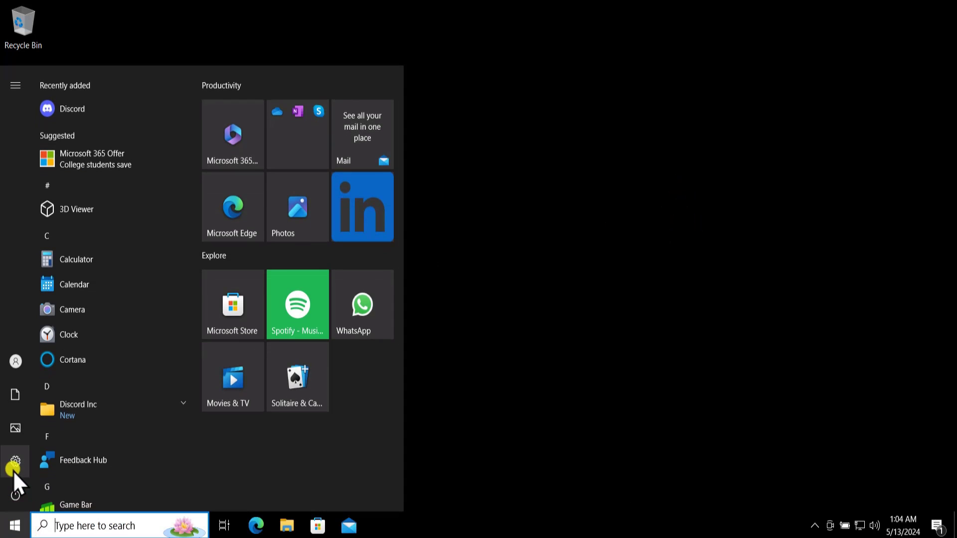
mouse_move(13, 470)
click(69, 464)
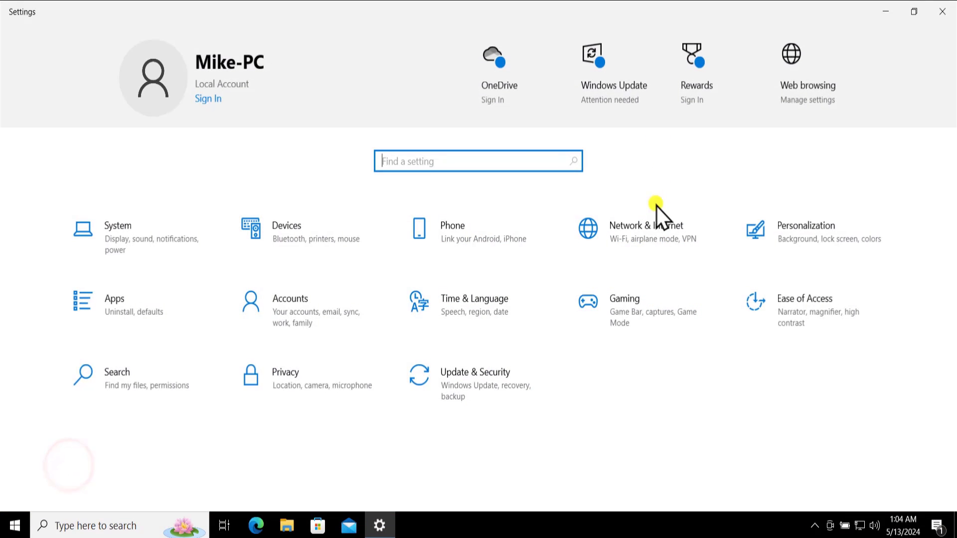
click(692, 247)
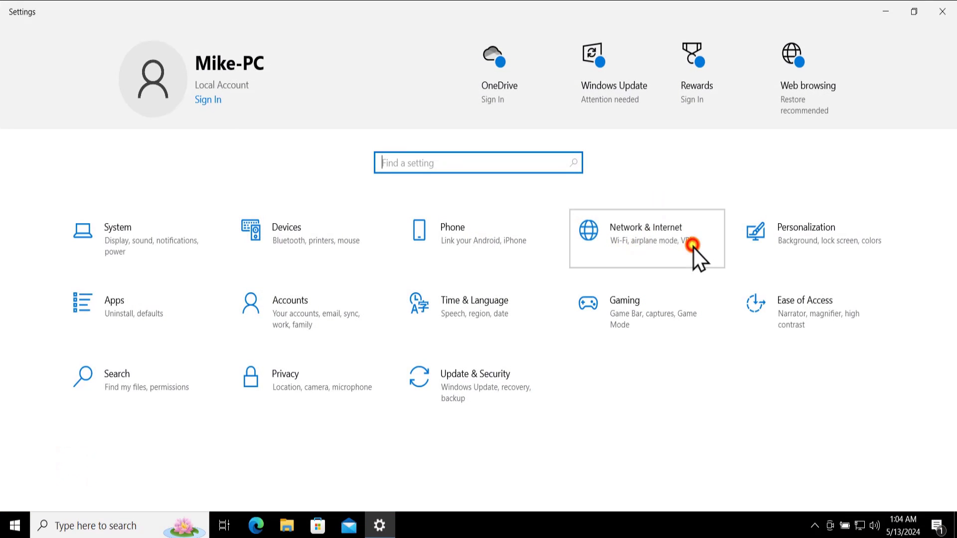
scroll(505, 256, down, 1)
scroll(505, 256, down, 2)
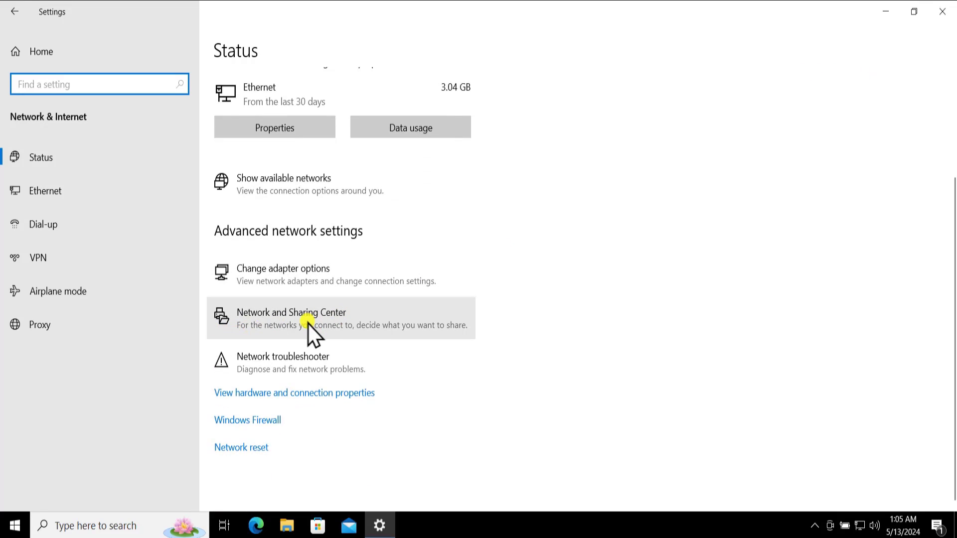
click(349, 319)
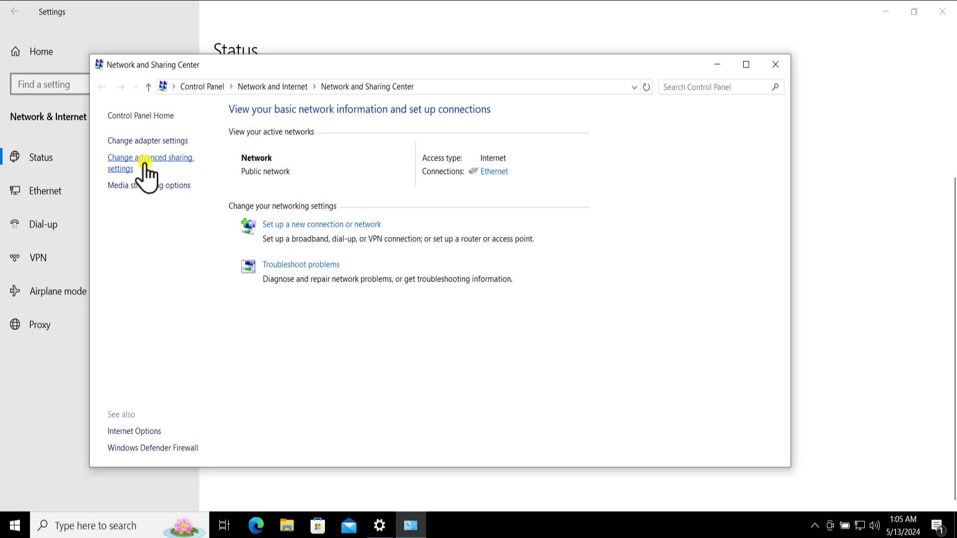
In advanced sharing settings, collapse Guest or Public and review then collapse the Private profile
click(180, 160)
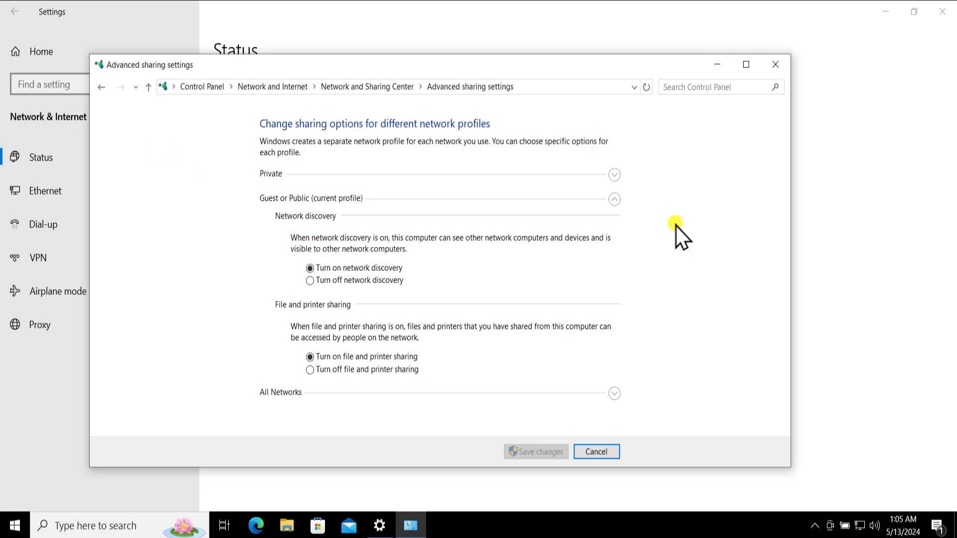
click(614, 199)
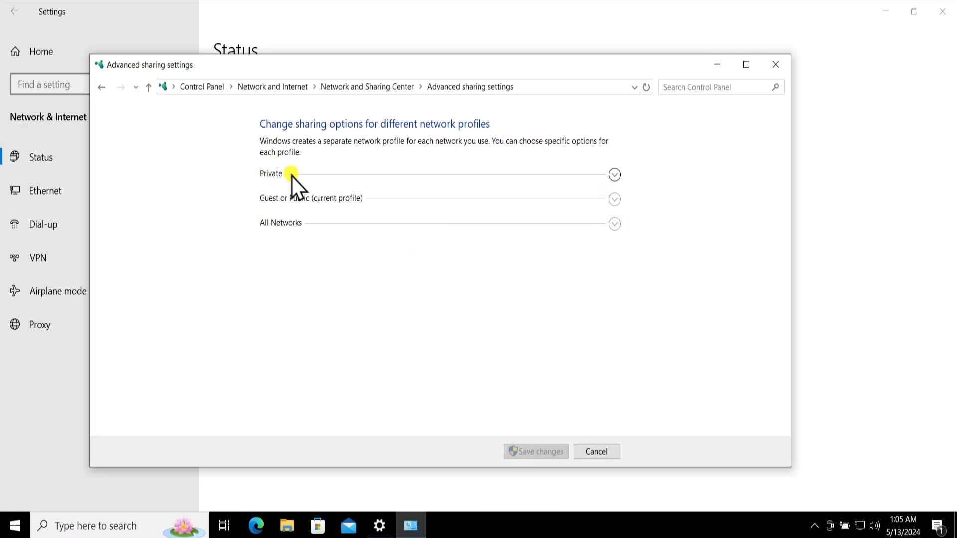
click(614, 175)
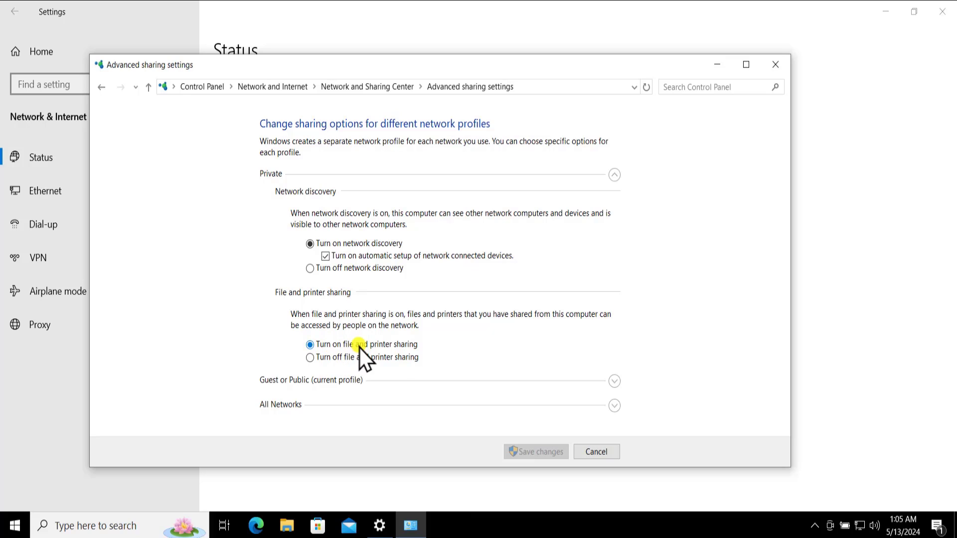
click(613, 174)
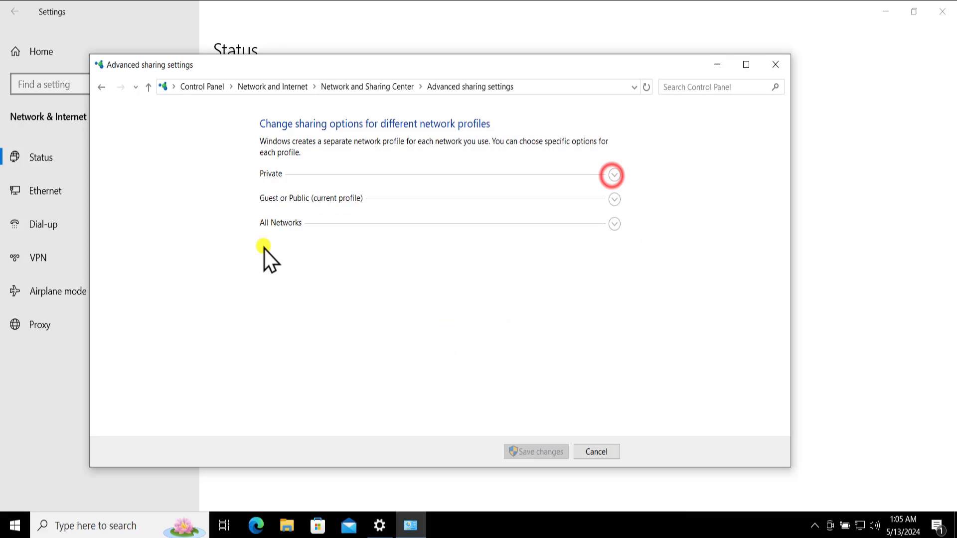
Expand All Networks, confirm password protected sharing is off, and close the sharing window
click(615, 223)
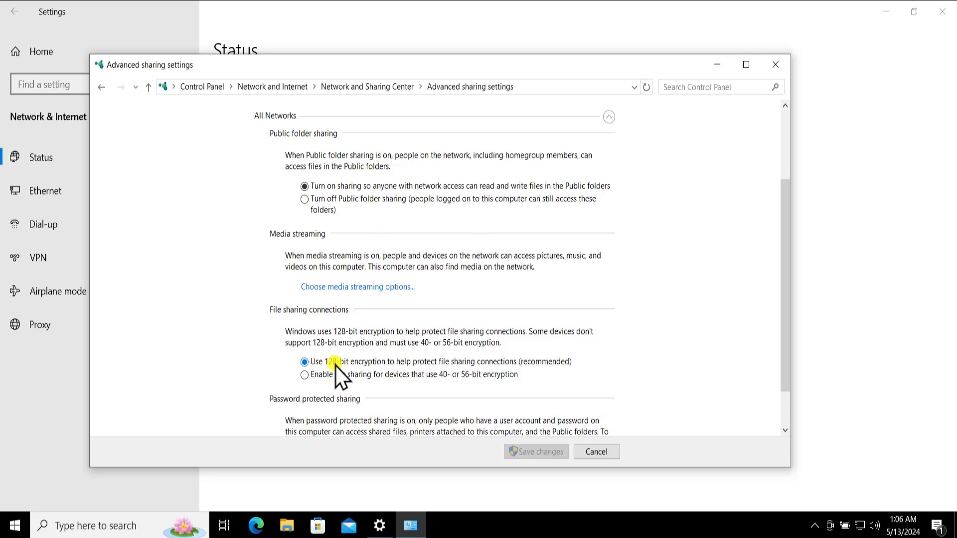
scroll(332, 366, down, 2)
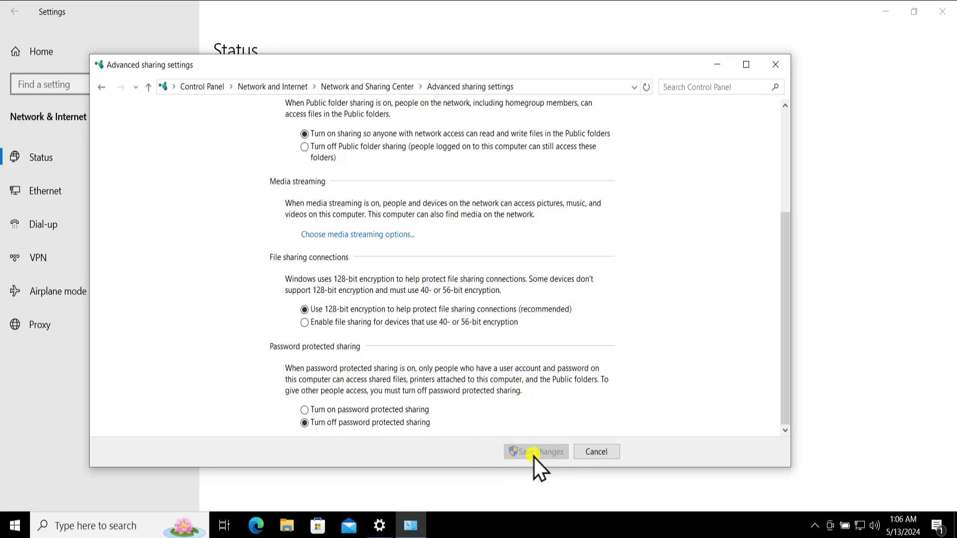
click(772, 67)
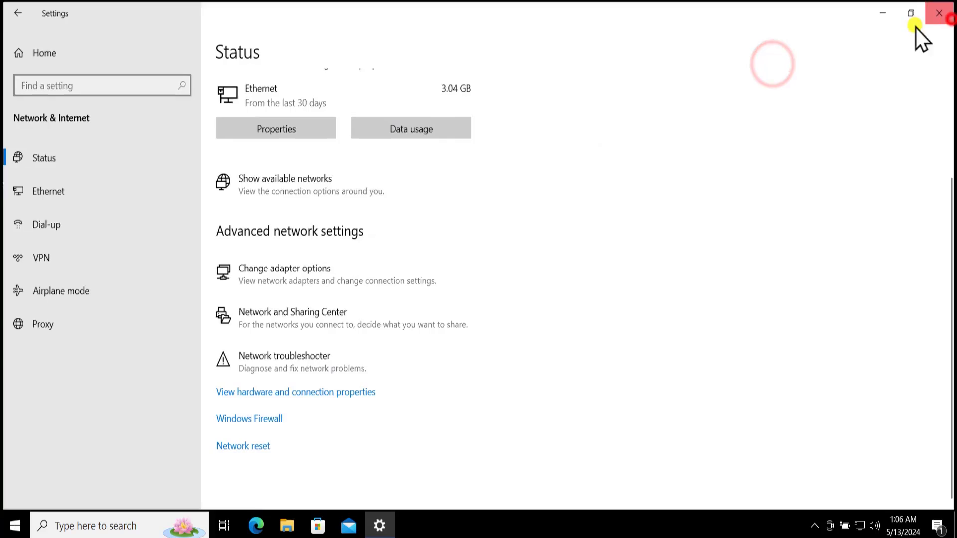
Close the Settings window to return to the desktop
click(941, 11)
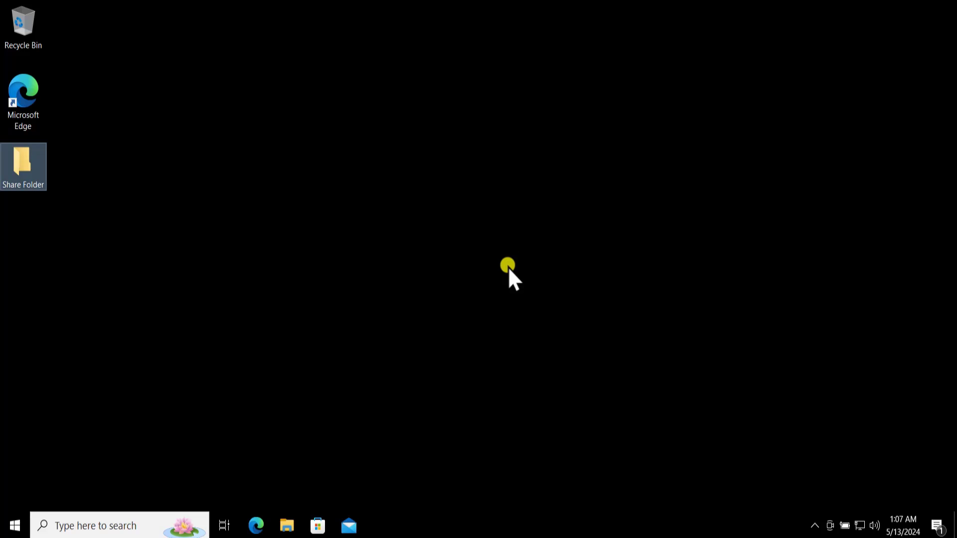
Turn on Advanced Sharing for Share Folder from its Properties Sharing tab
right_click(21, 168)
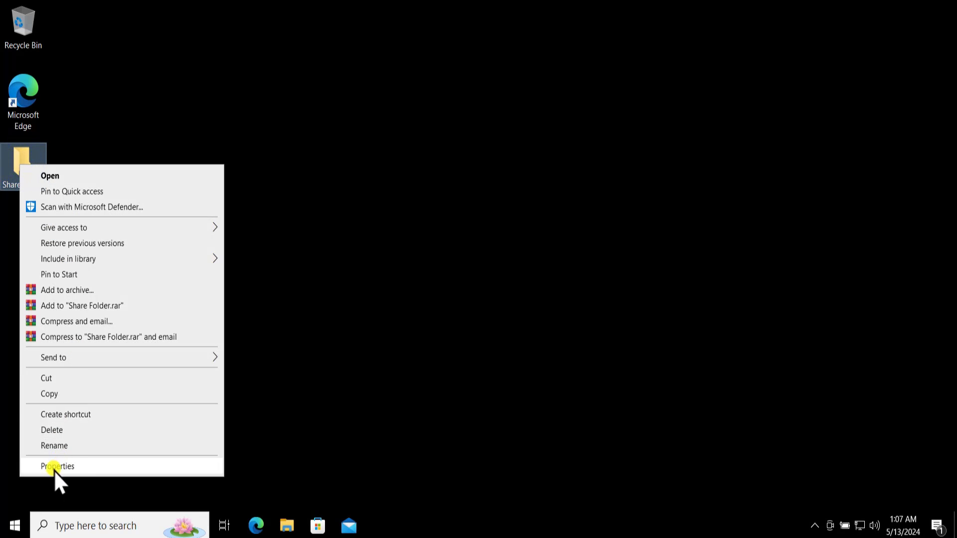
click(77, 465)
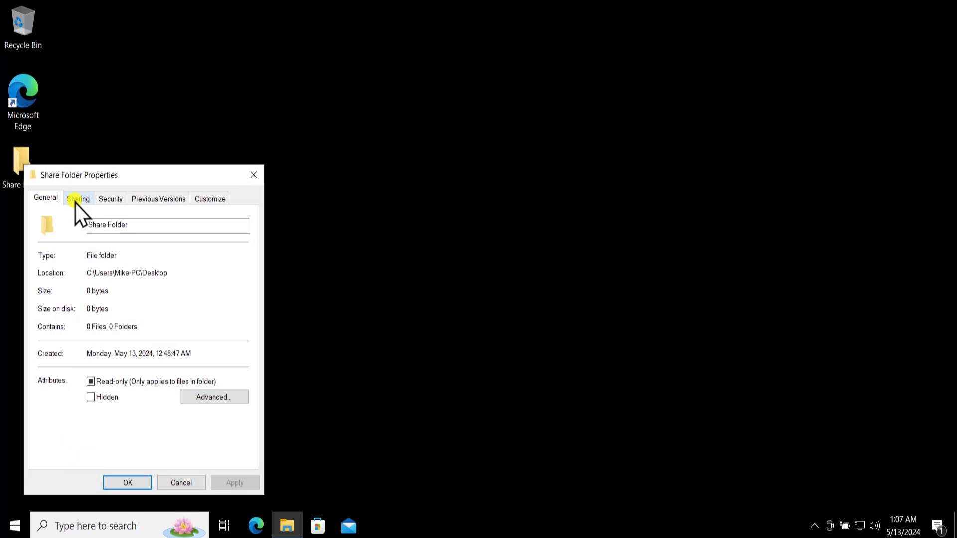
click(80, 199)
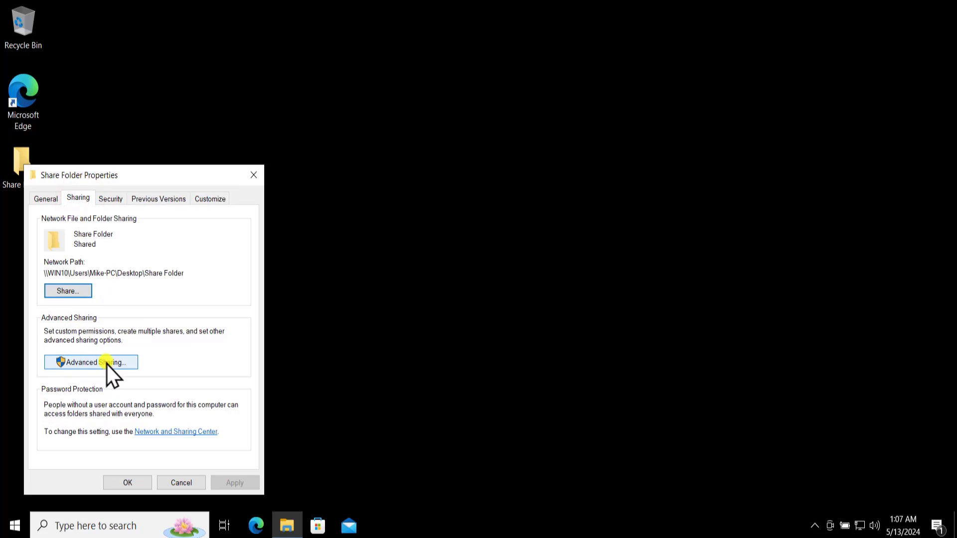
click(130, 364)
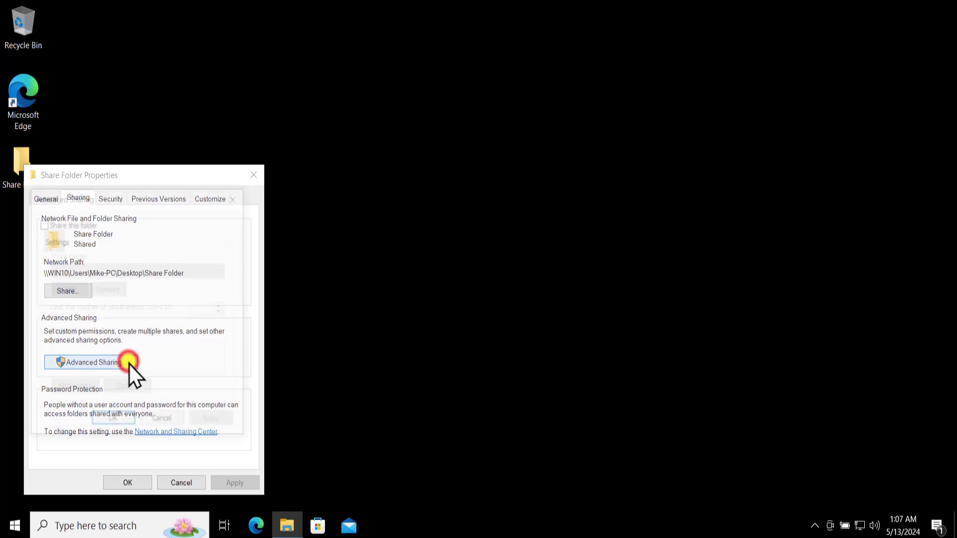
click(45, 224)
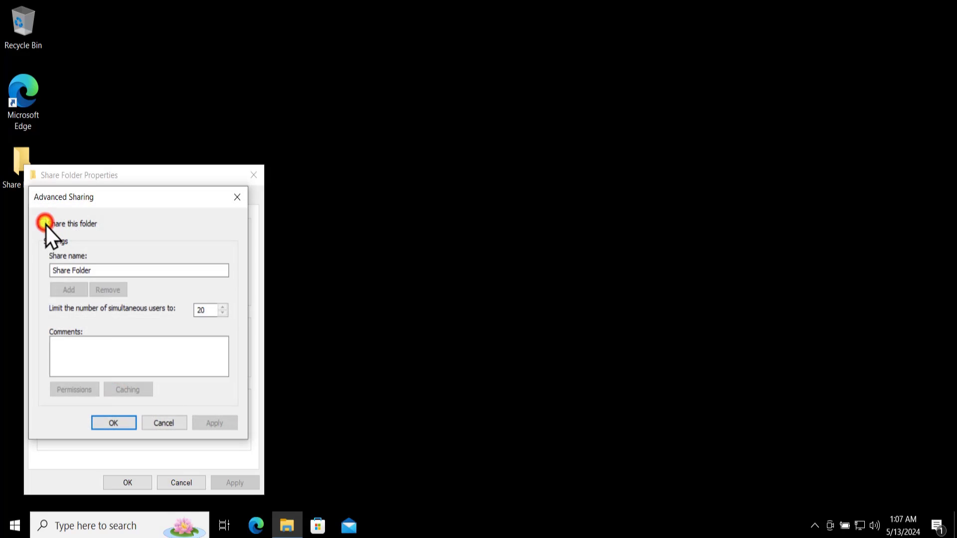
click(228, 424)
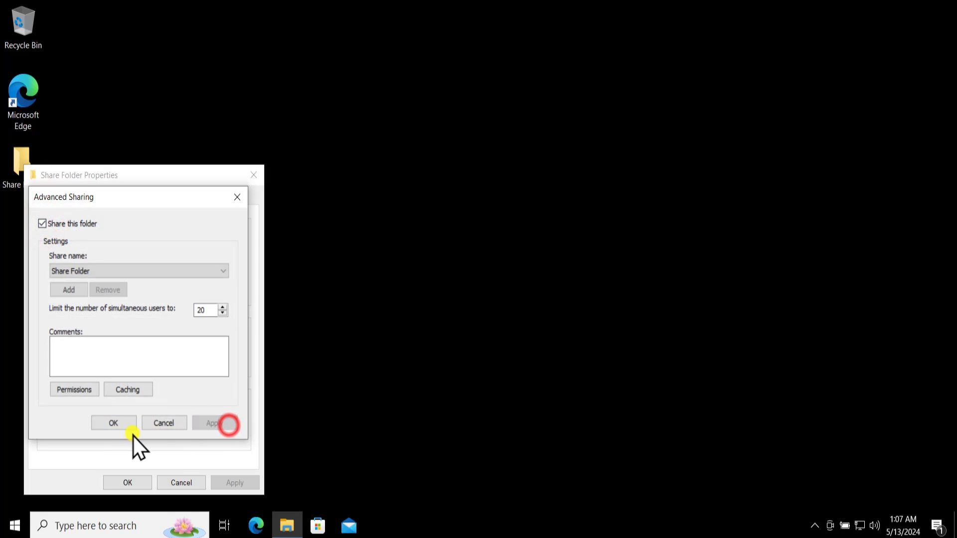
click(119, 426)
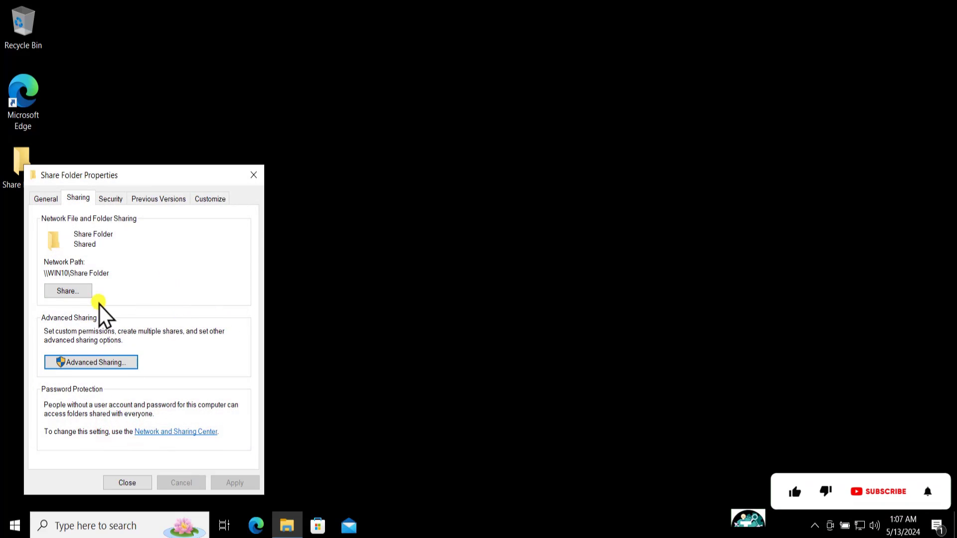
Share the folder with Everyone at Read/Write permission and finish the sharing wizard
click(75, 294)
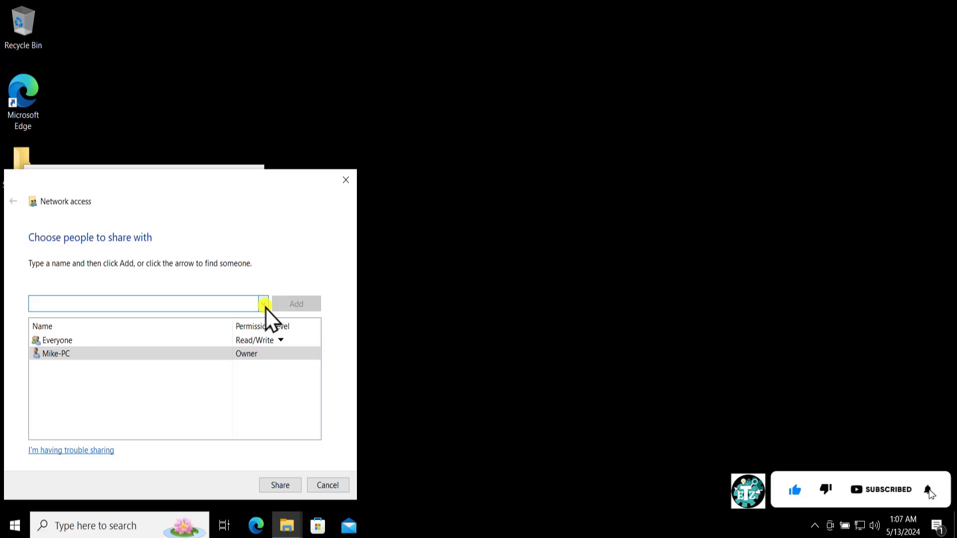
click(266, 307)
click(283, 258)
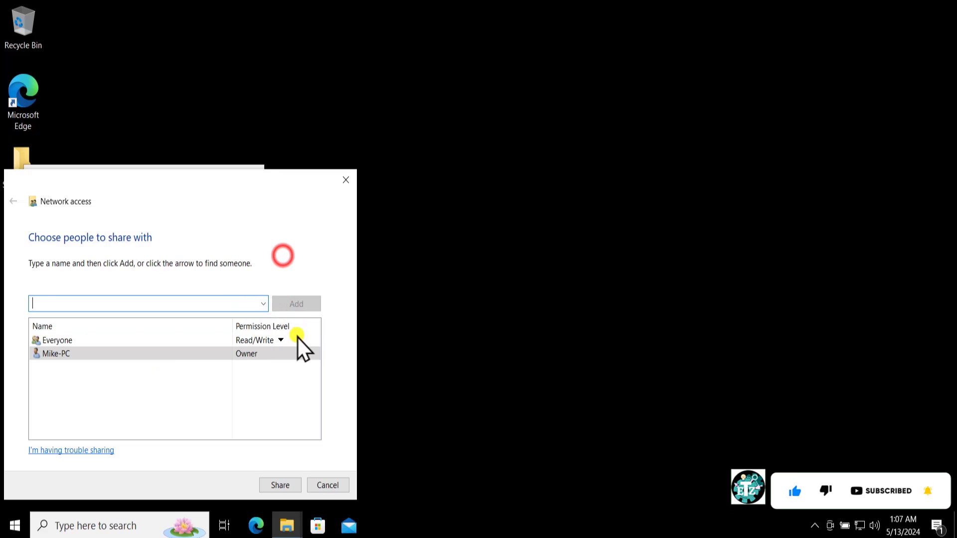
click(282, 341)
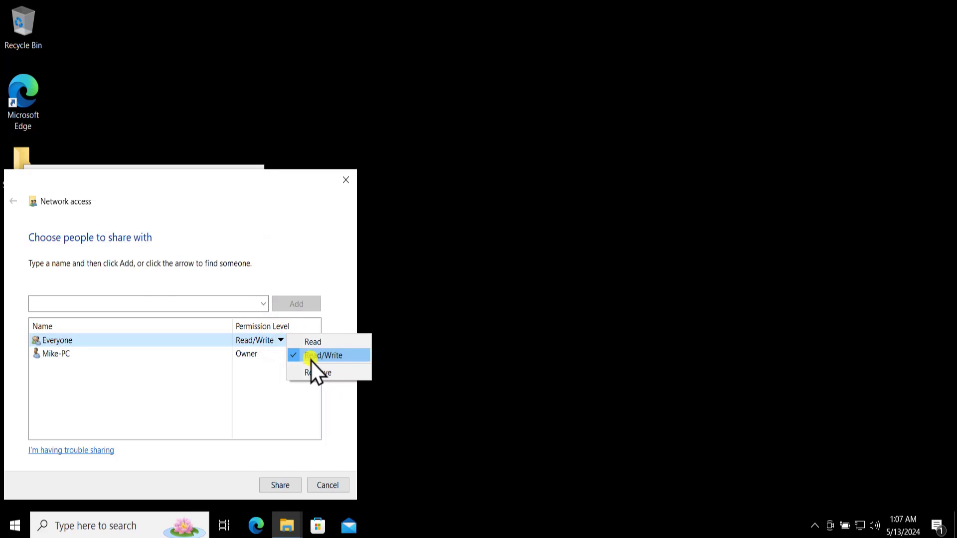
click(294, 446)
click(284, 486)
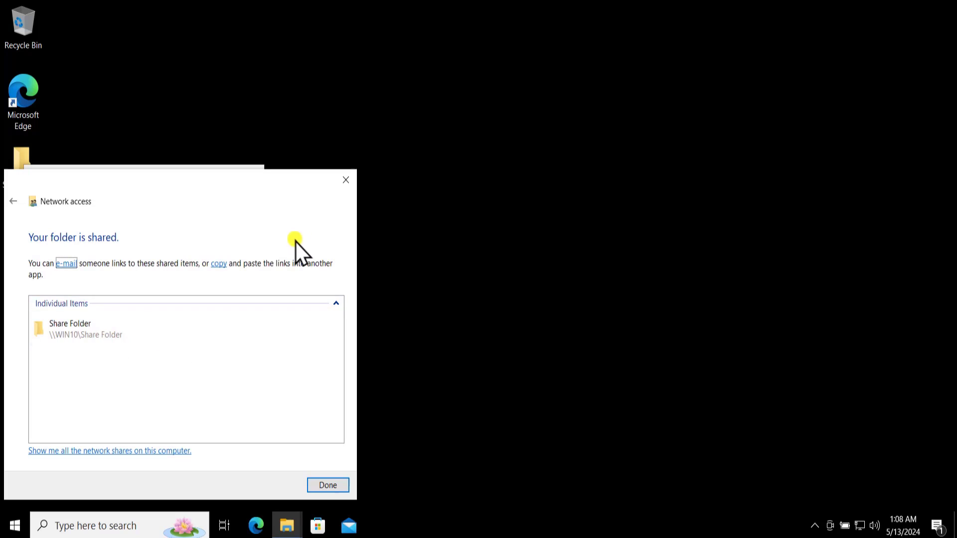
click(348, 178)
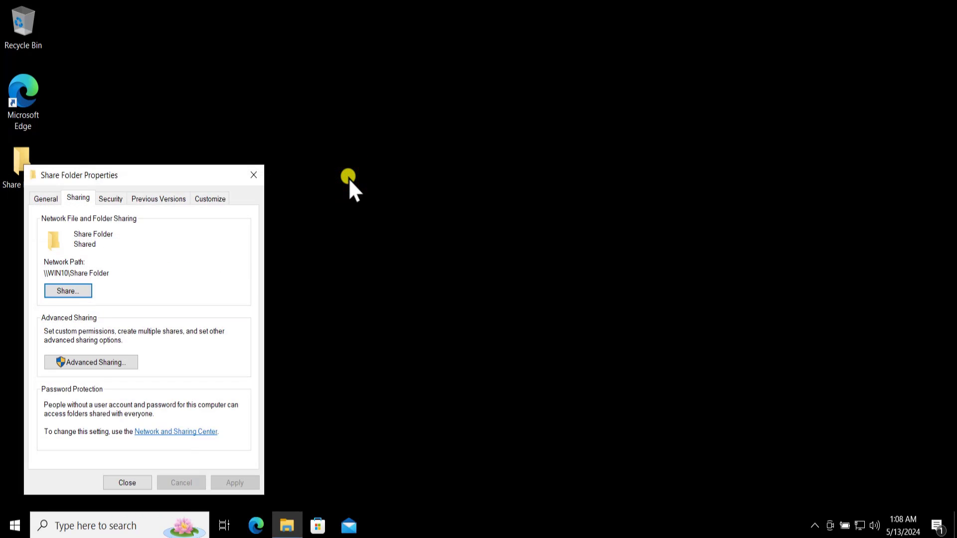
Close the Share Folder Properties dialog
click(255, 176)
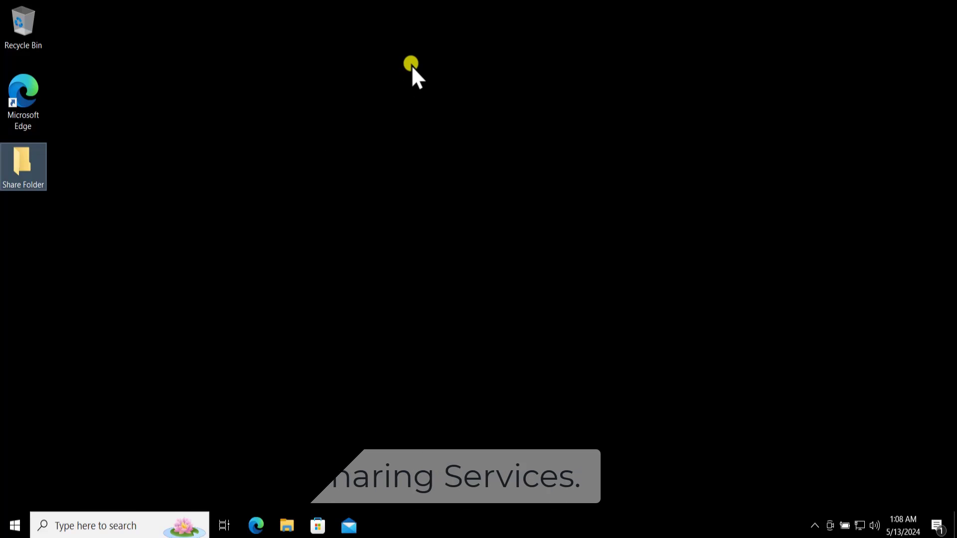
Search 'ser' to launch the Services console and select SSDP Discovery
click(122, 525)
text(ser)
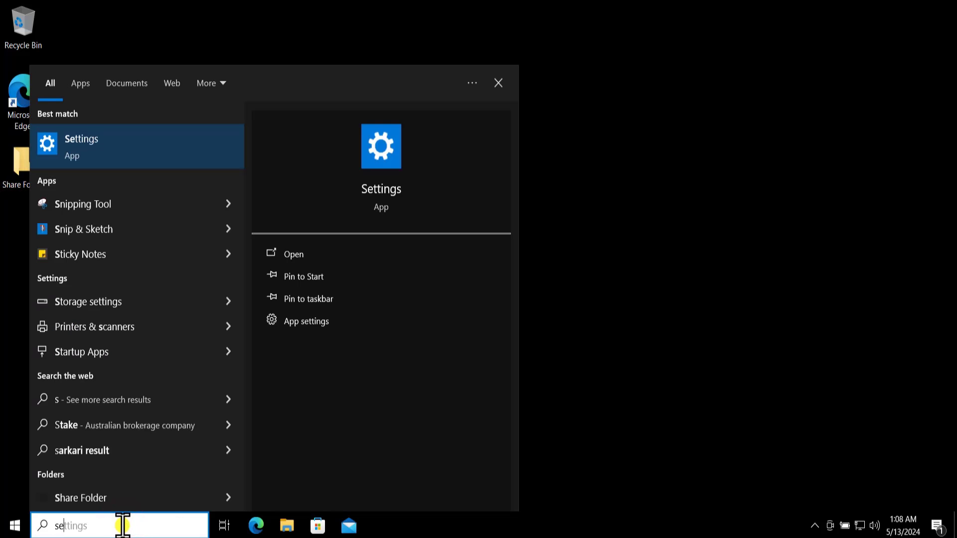
click(338, 258)
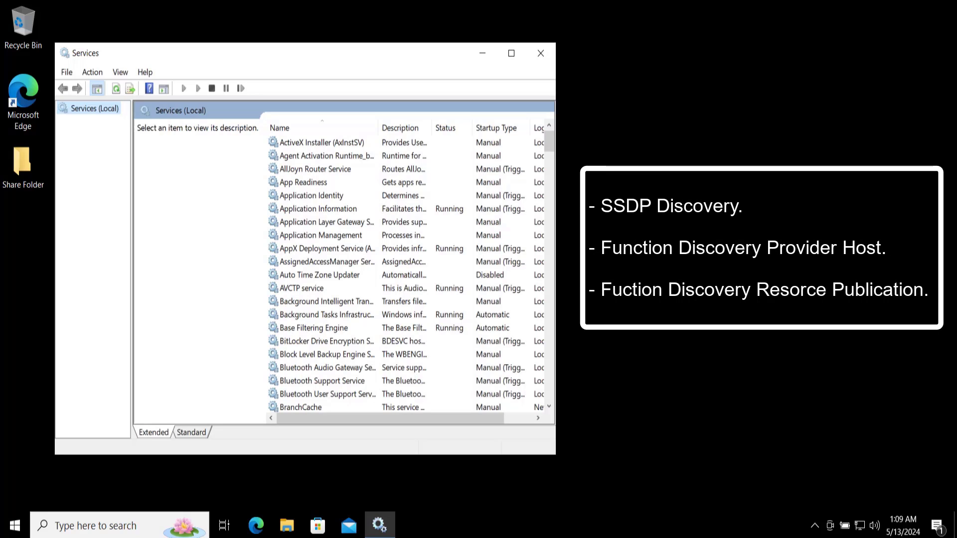
click(337, 224)
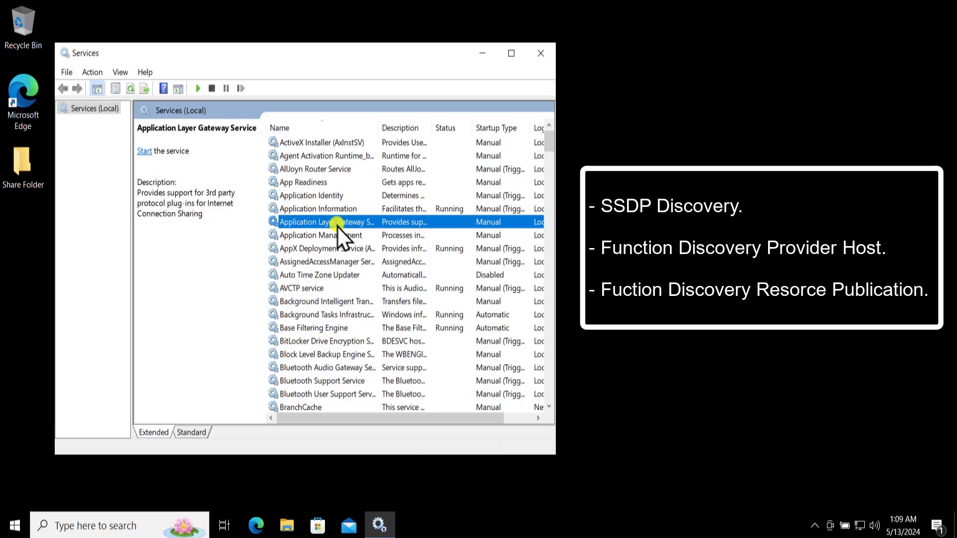
key(s)
key(s)
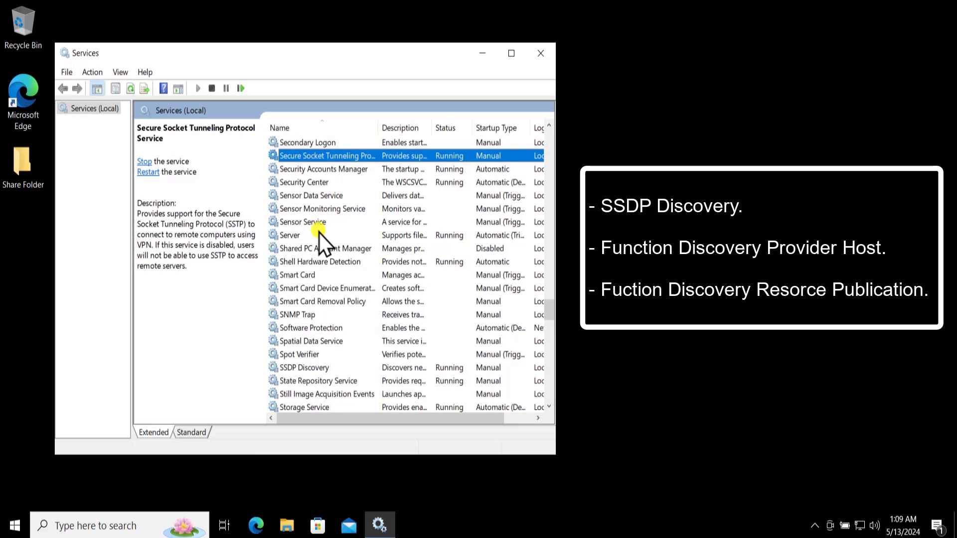
click(314, 368)
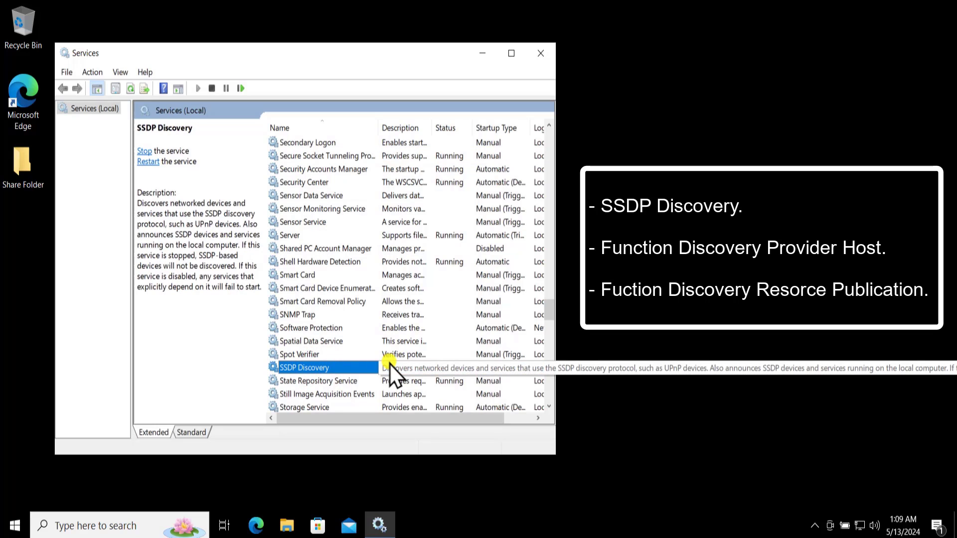
Set SSDP Discovery's startup type to Automatic in its properties and apply
scroll(319, 330, down, 1)
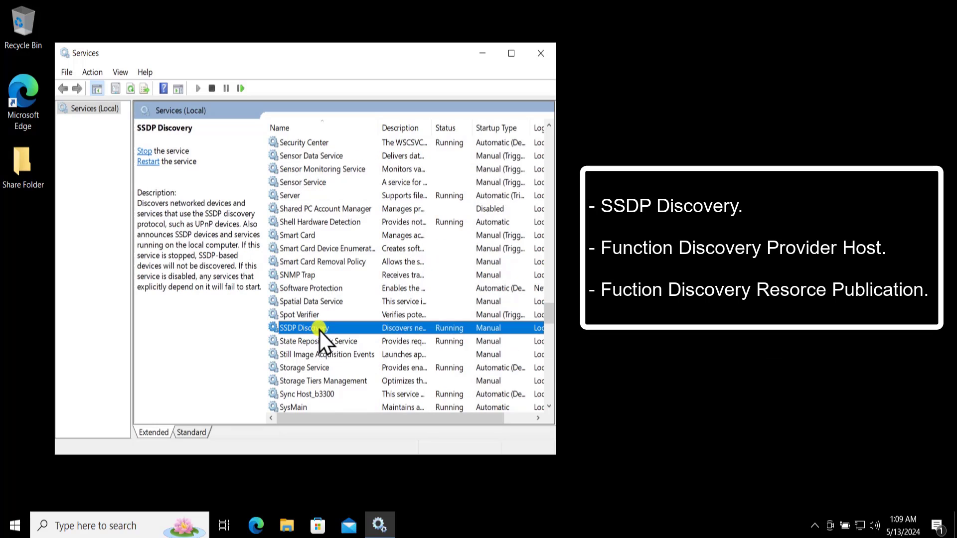
right_click(362, 330)
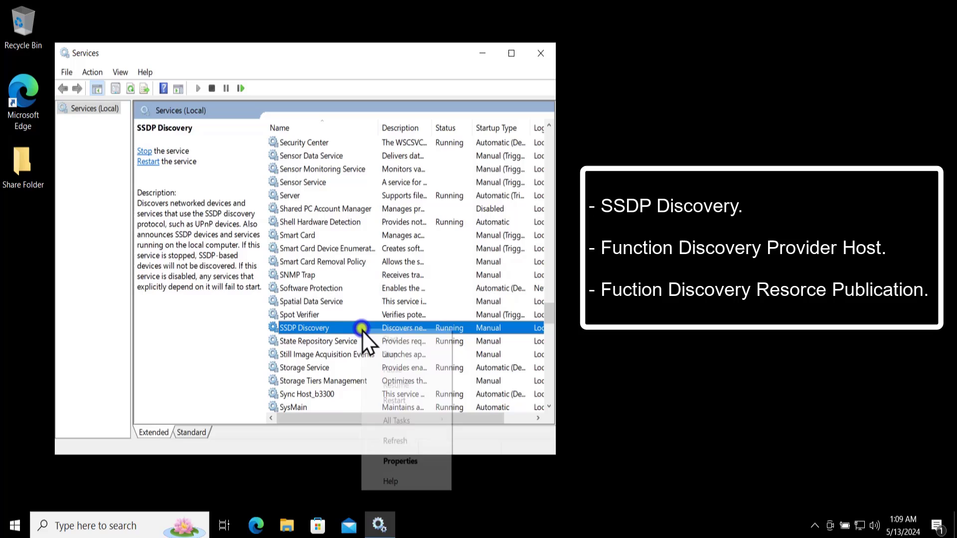
click(399, 466)
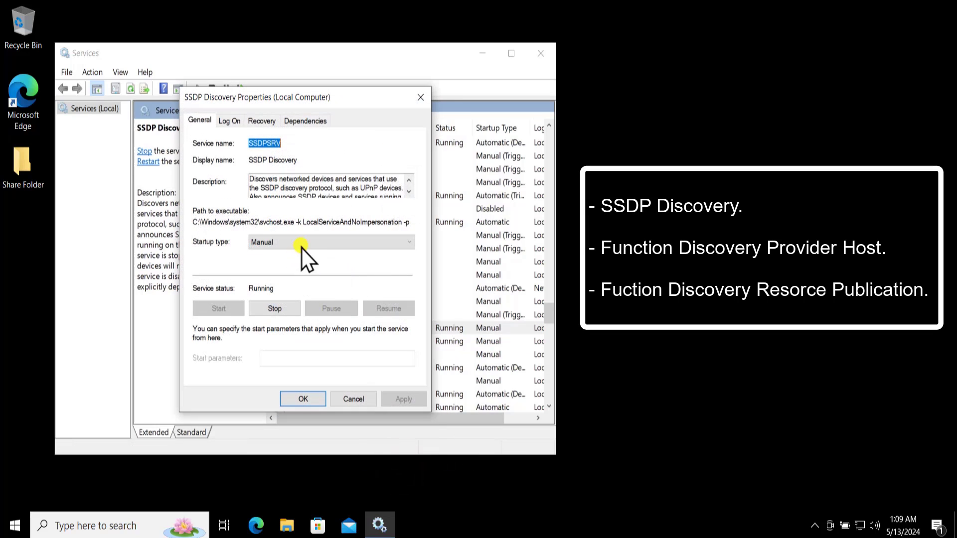
click(376, 243)
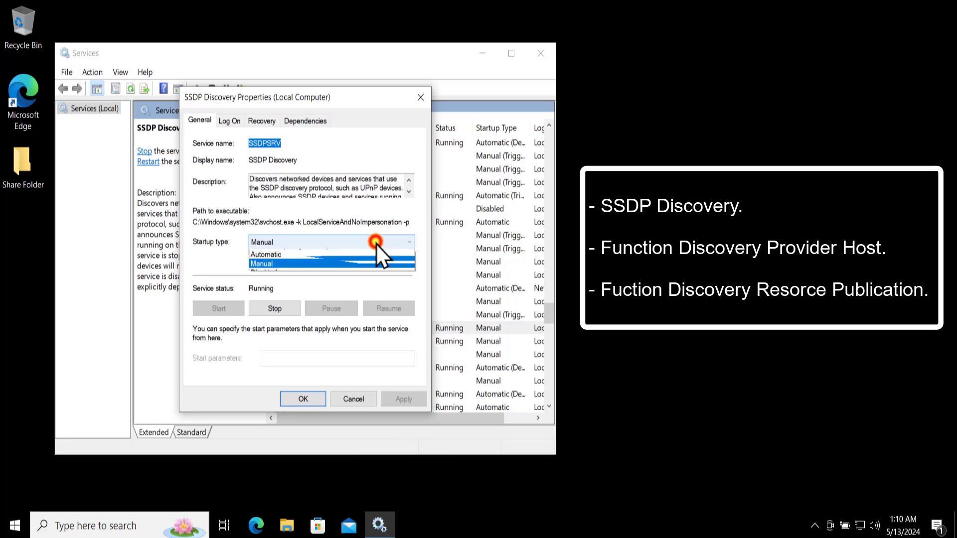
click(297, 264)
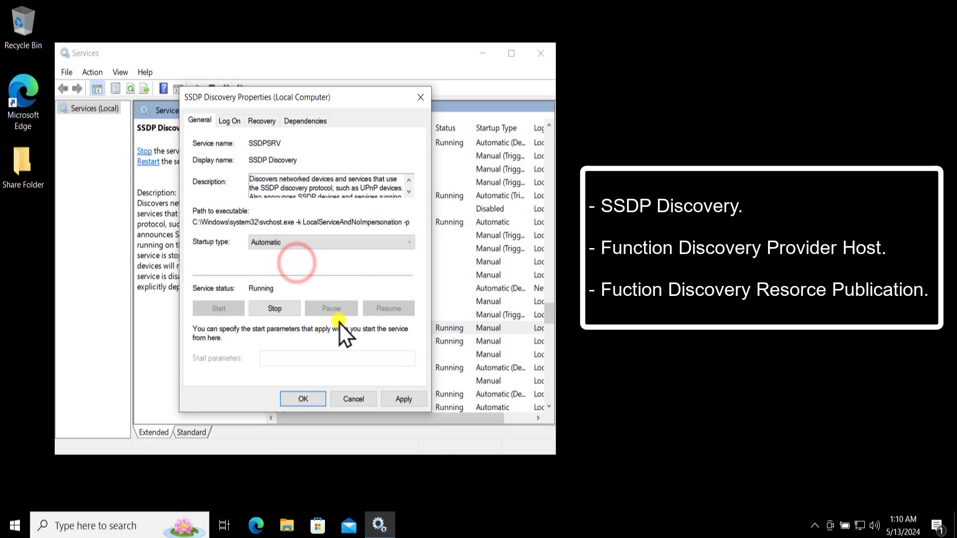
click(405, 399)
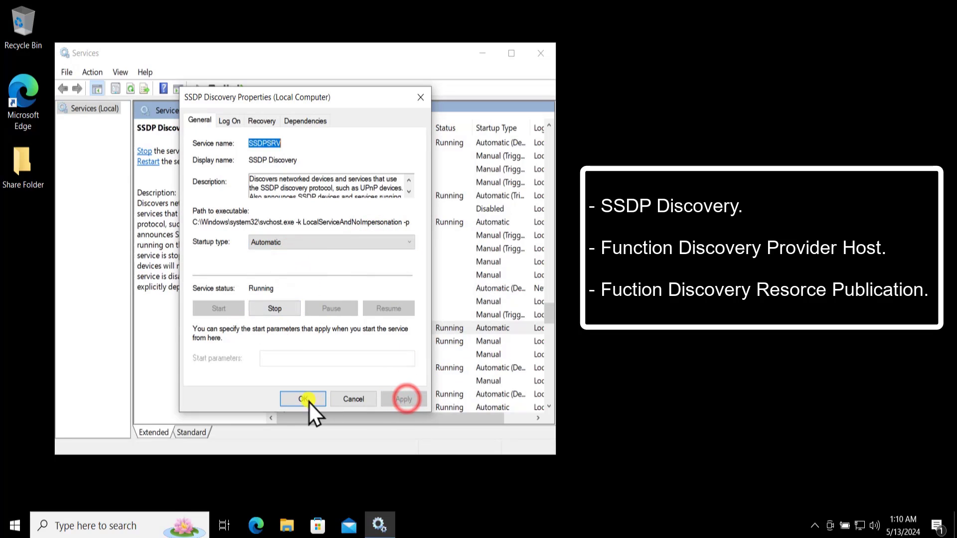
click(301, 399)
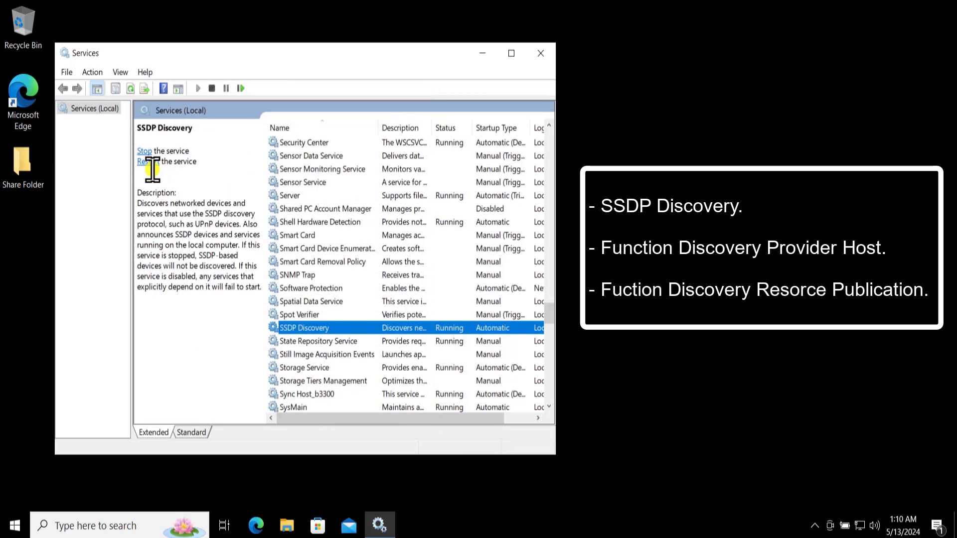
Restart the SSDP Discovery service so it shows Running
click(150, 161)
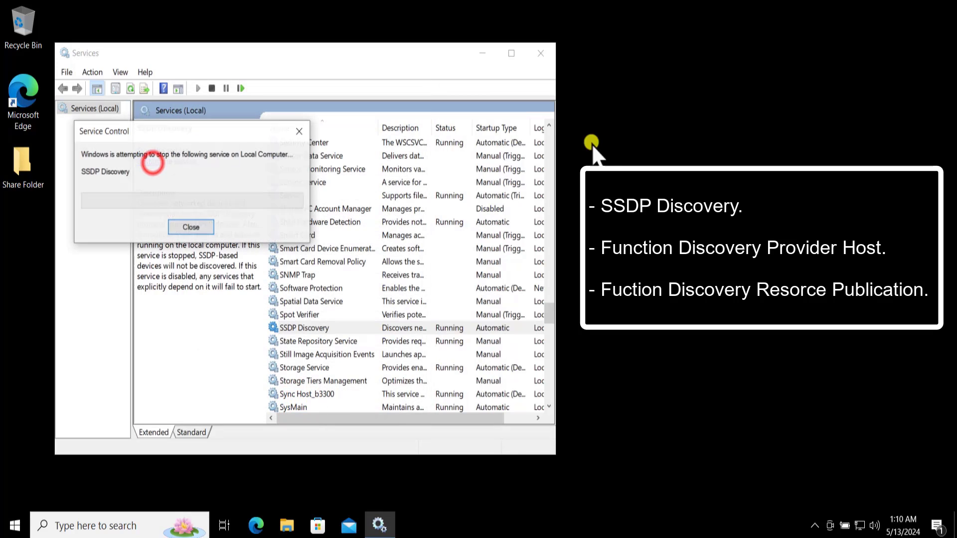
click(192, 230)
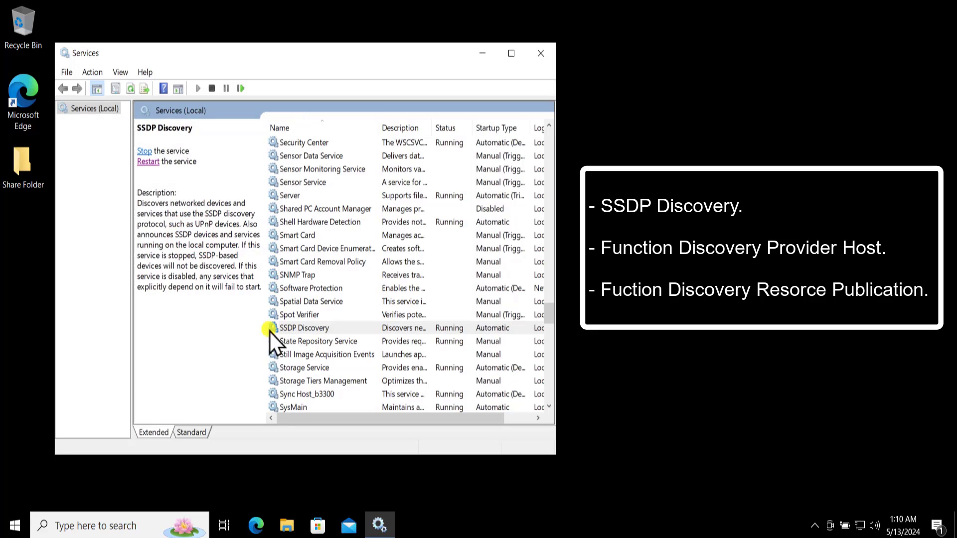
click(325, 288)
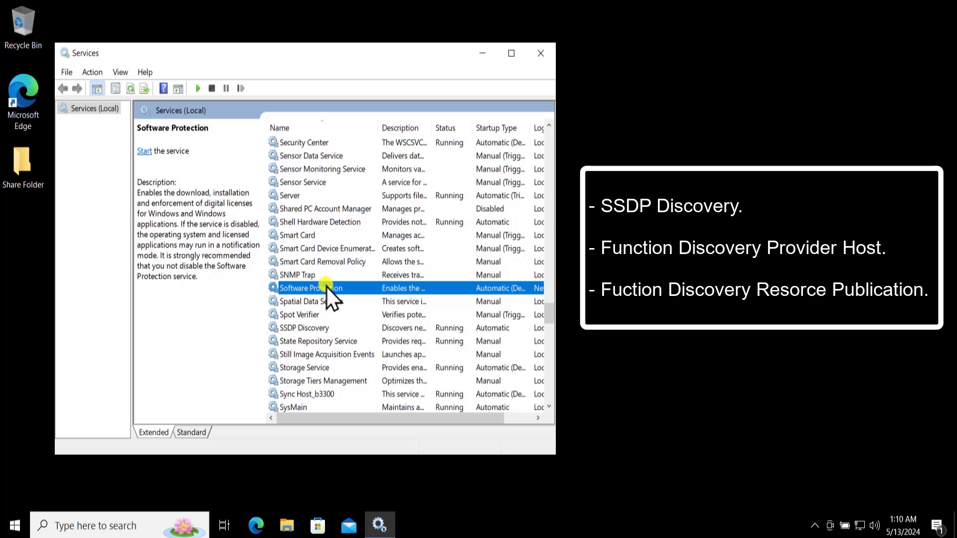
Set Function Discovery Provider Host's startup type to Automatic in its Properties dialog and close it
click(326, 169)
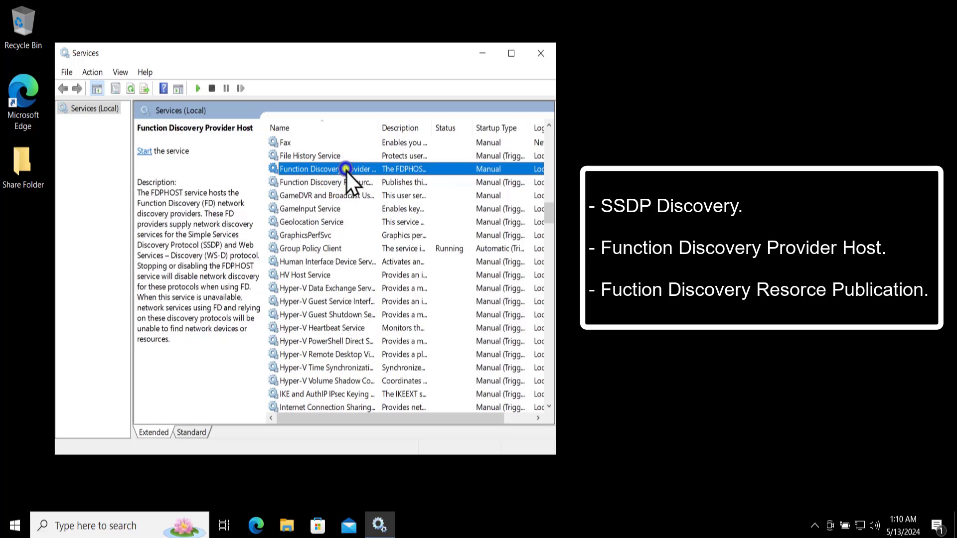
right_click(346, 171)
click(385, 300)
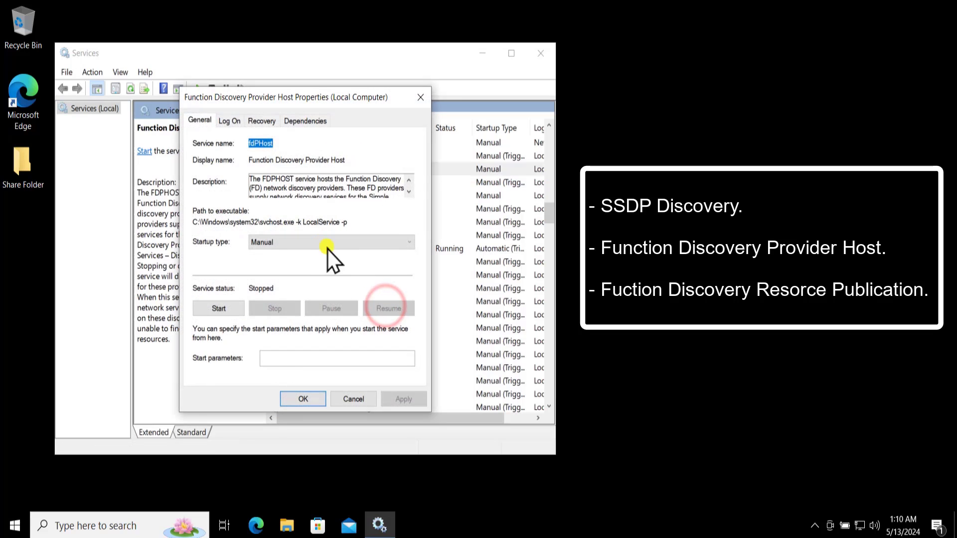
click(318, 242)
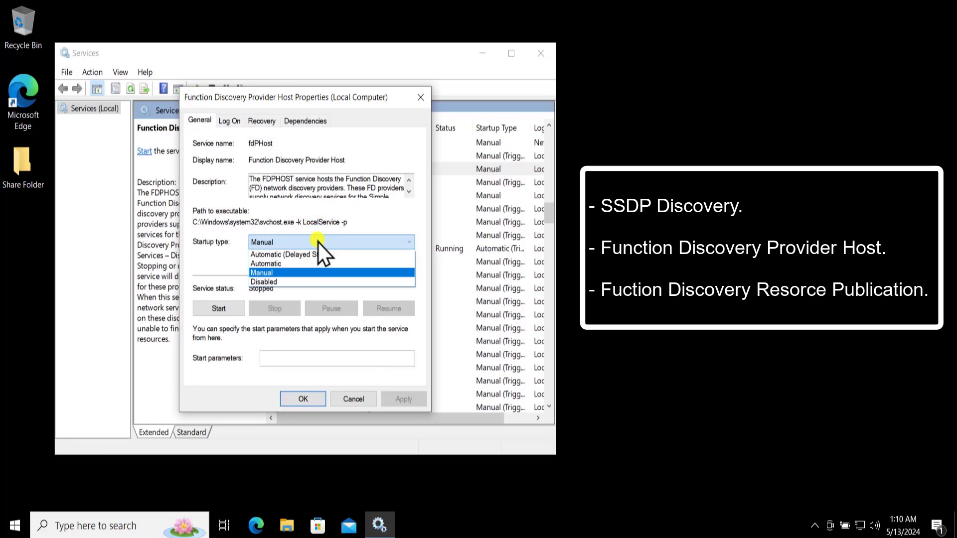
click(302, 265)
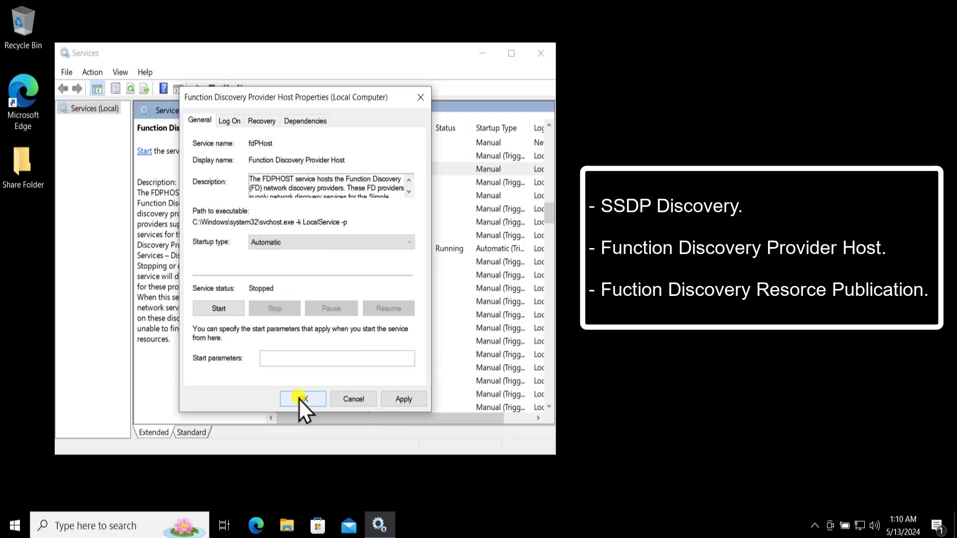
click(350, 399)
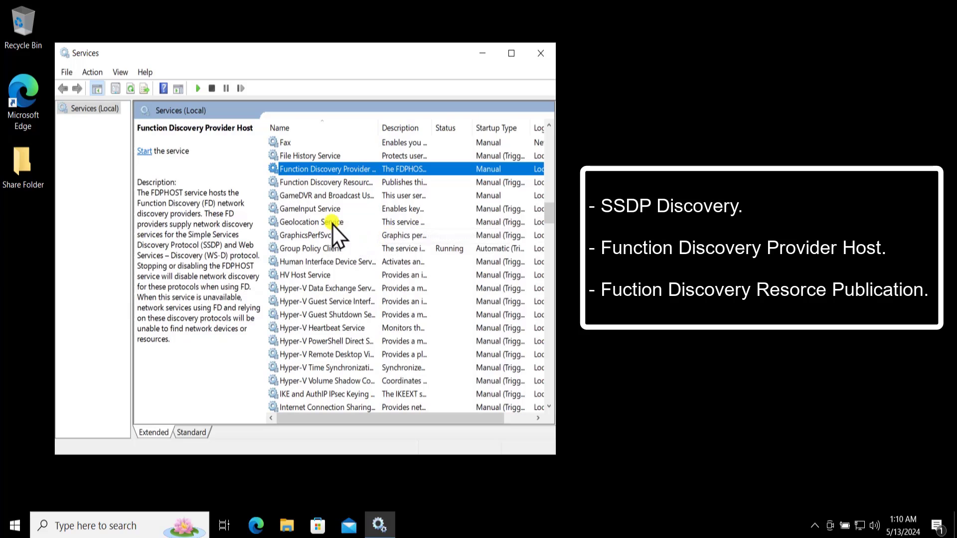
Set Function Discovery Resource Publication's startup type to Automatic, apply it, and close Properties
click(330, 184)
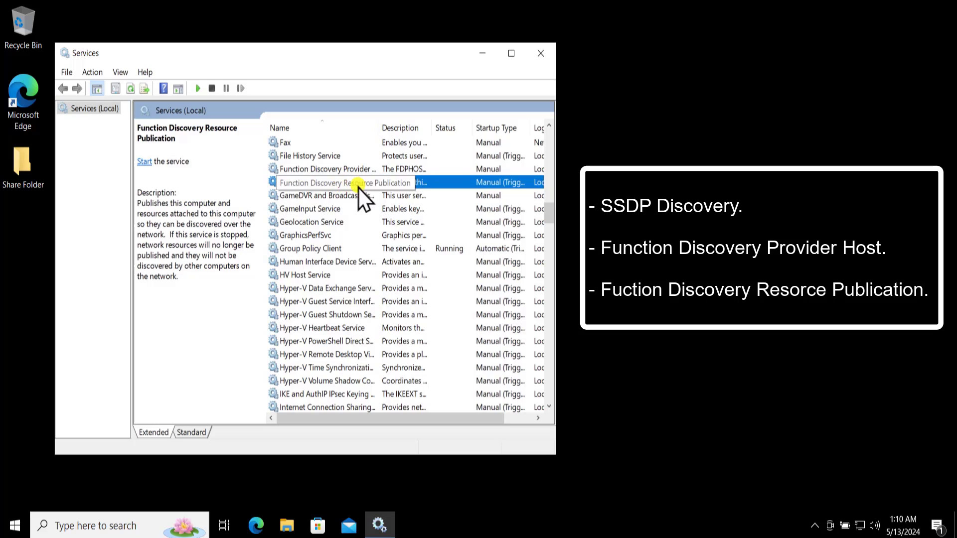
click(331, 184)
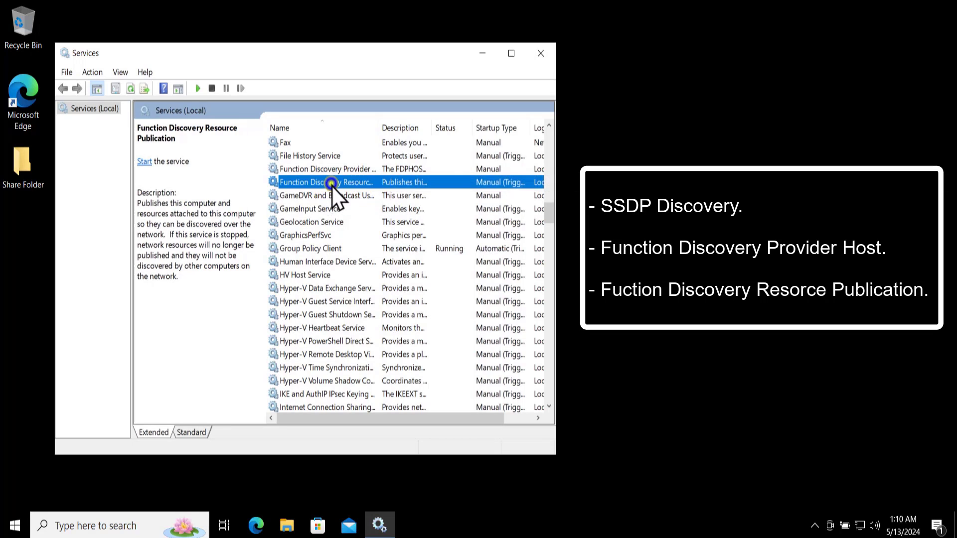
right_click(332, 186)
click(369, 322)
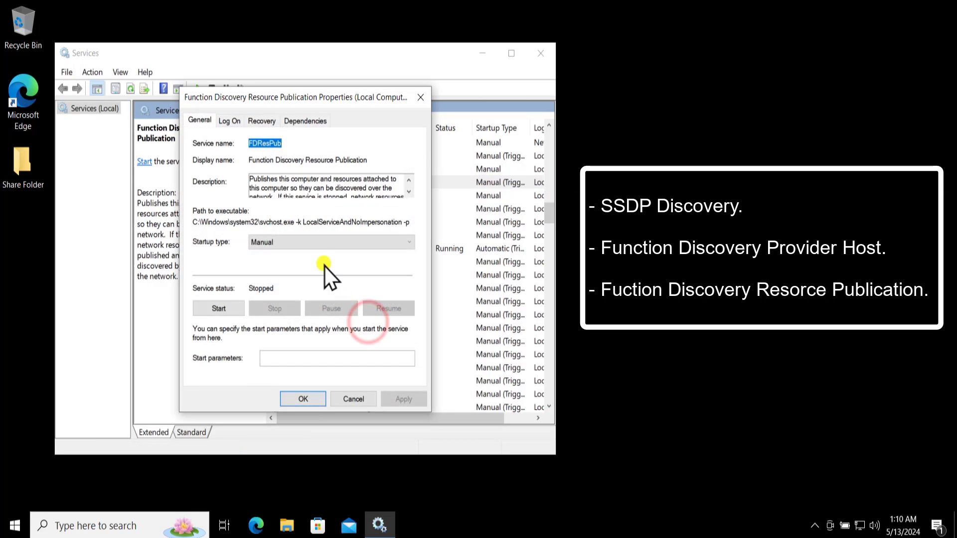
click(304, 244)
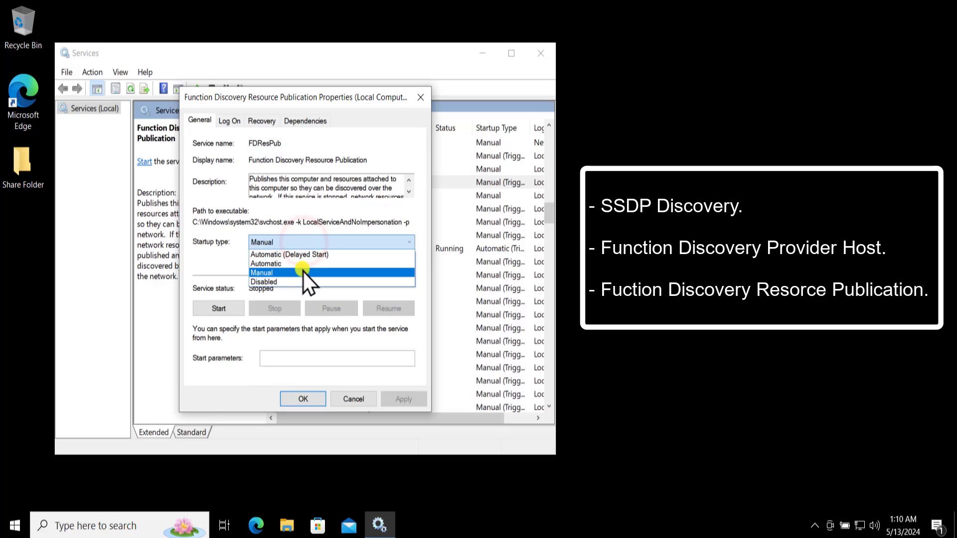
click(303, 264)
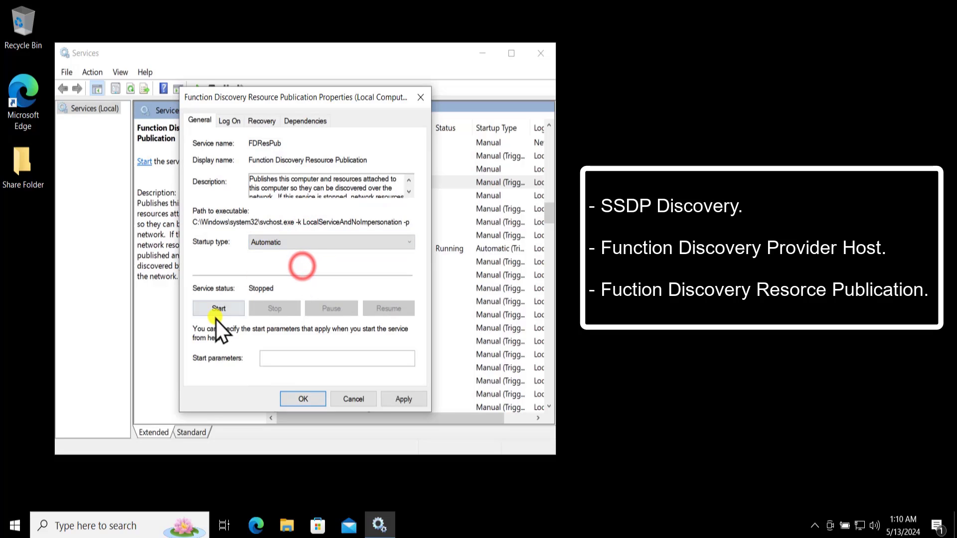
click(405, 399)
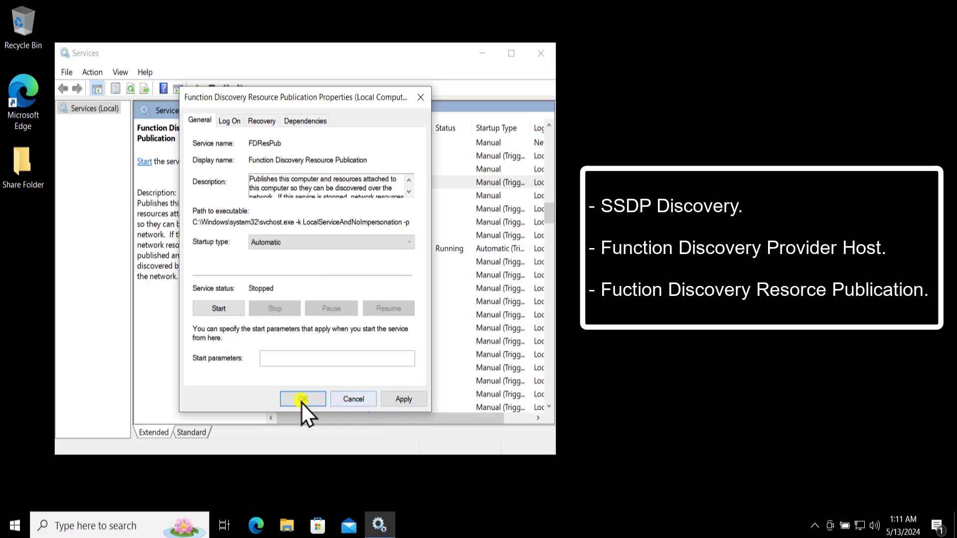
click(363, 400)
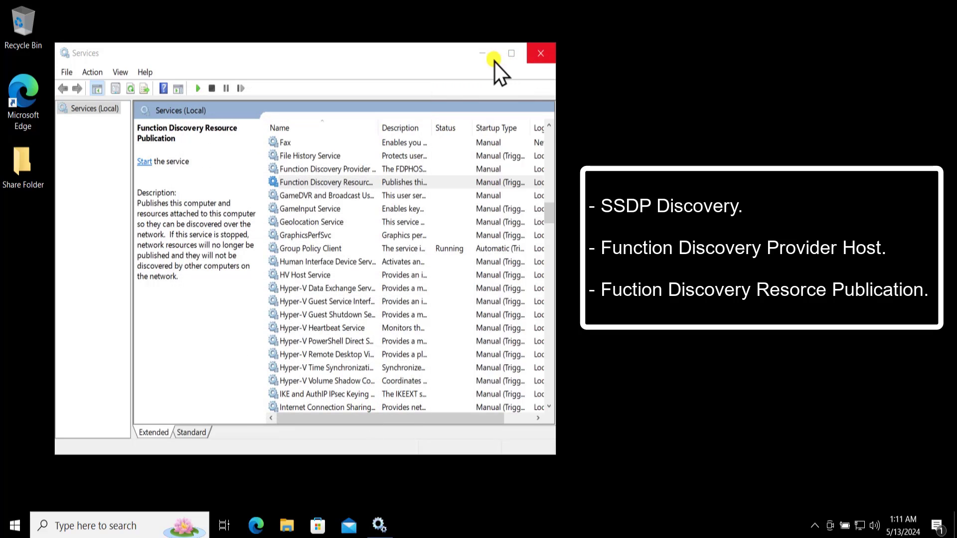